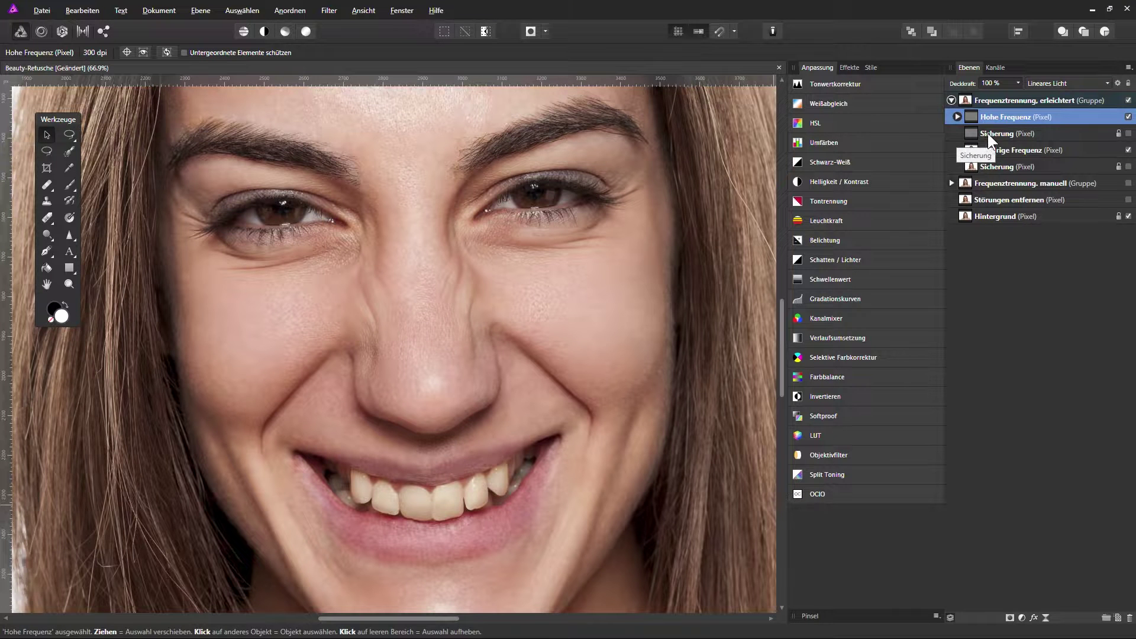
Preview each frequency layer alone, then select Niedrige Frequenz and the Healing Brush
{"action": "left_click", "coordinate": [971, 116], "text": "alt"}
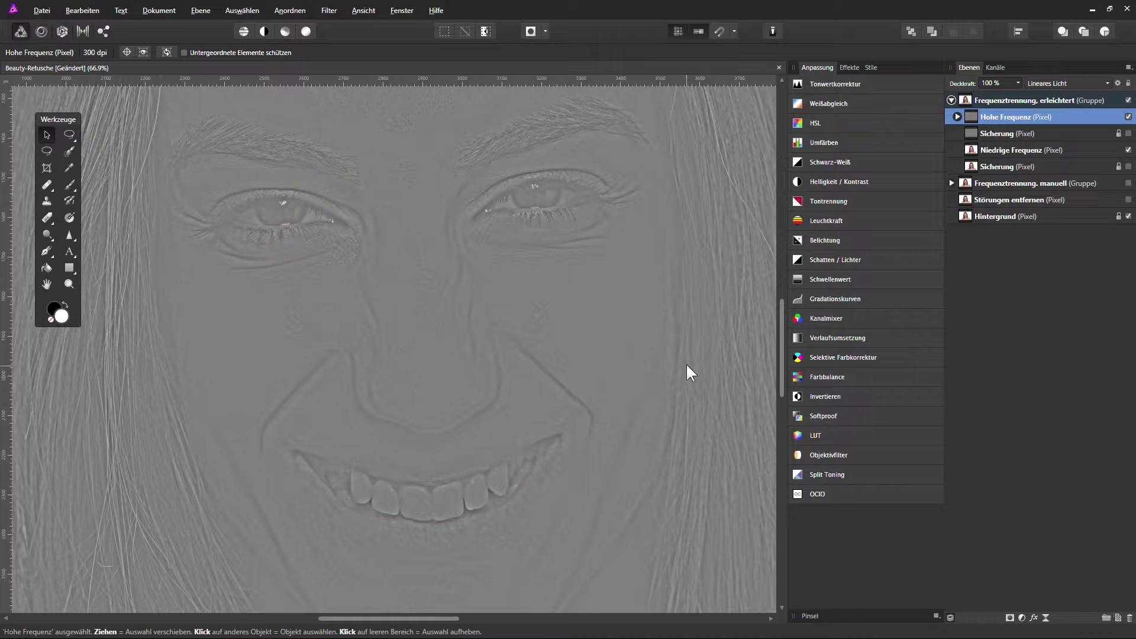
{"action": "left_click", "coordinate": [973, 151], "text": "alt"}
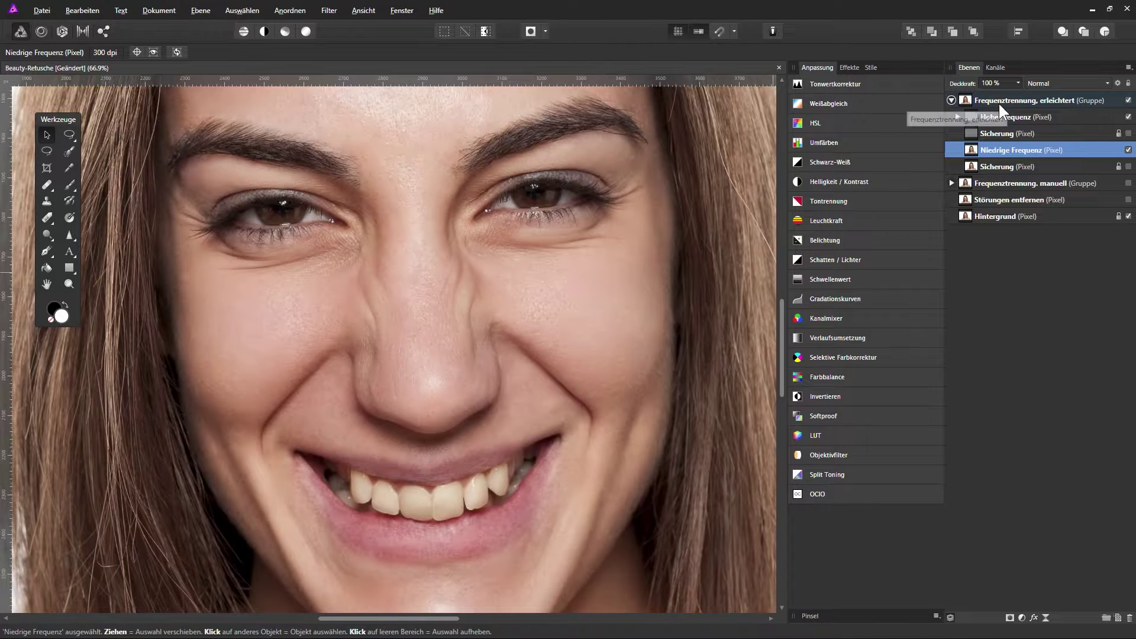
{"action": "left_click", "coordinate": [998, 103]}
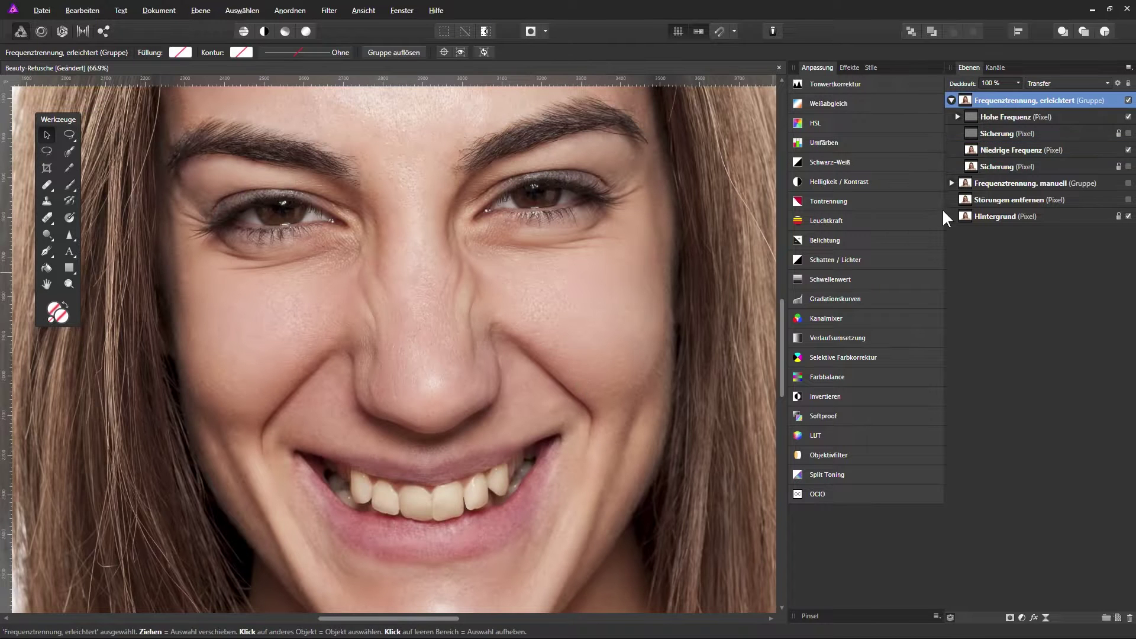
{"action": "left_click", "coordinate": [989, 151]}
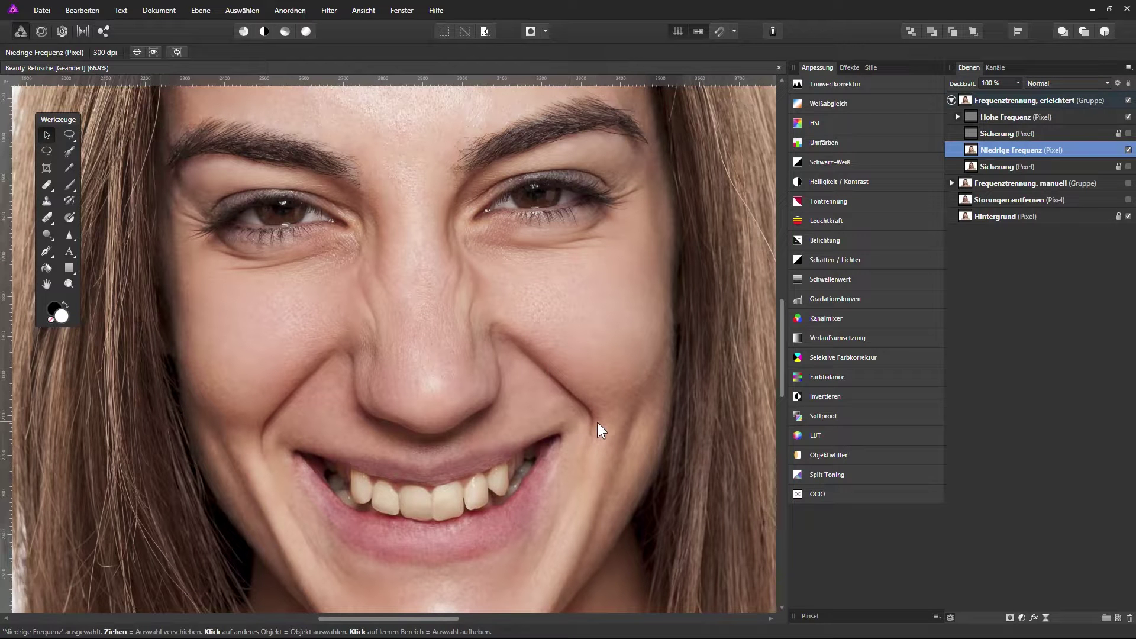
{"action": "left_click_drag", "start_coordinate": [45, 182], "coordinate": [83, 185]}
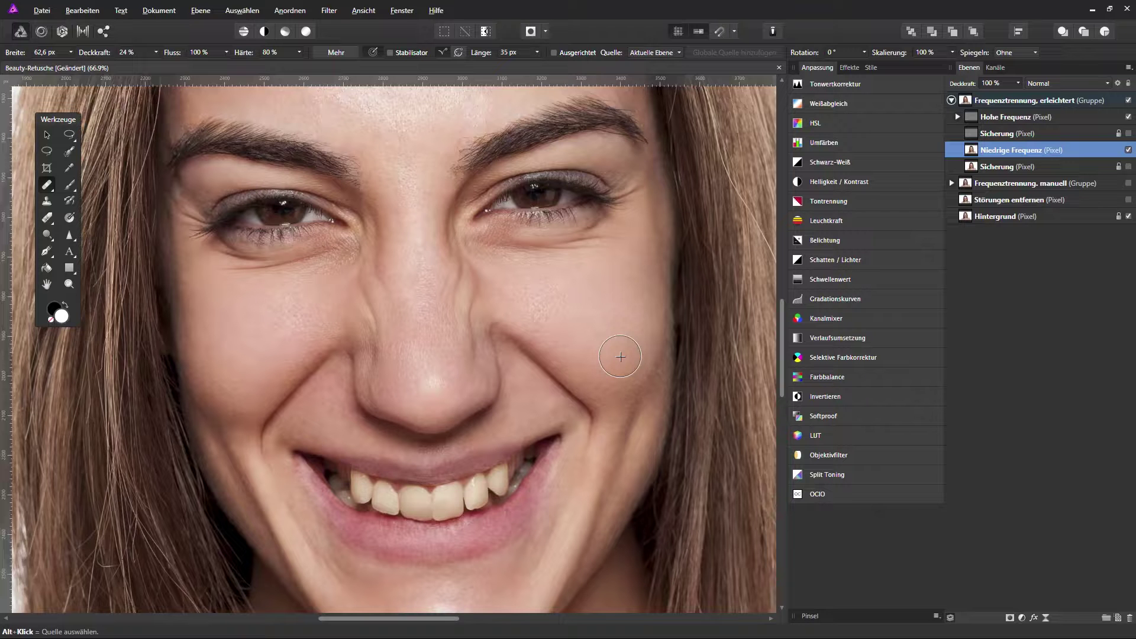
Set the healing brush to 18% opacity and adjust its size and hardness
{"action": "key", "text": "1"}
{"action": "key", "text": "8"}
{"action": "left_click_drag", "start_coordinate": [532, 282], "coordinate": [547, 274]}
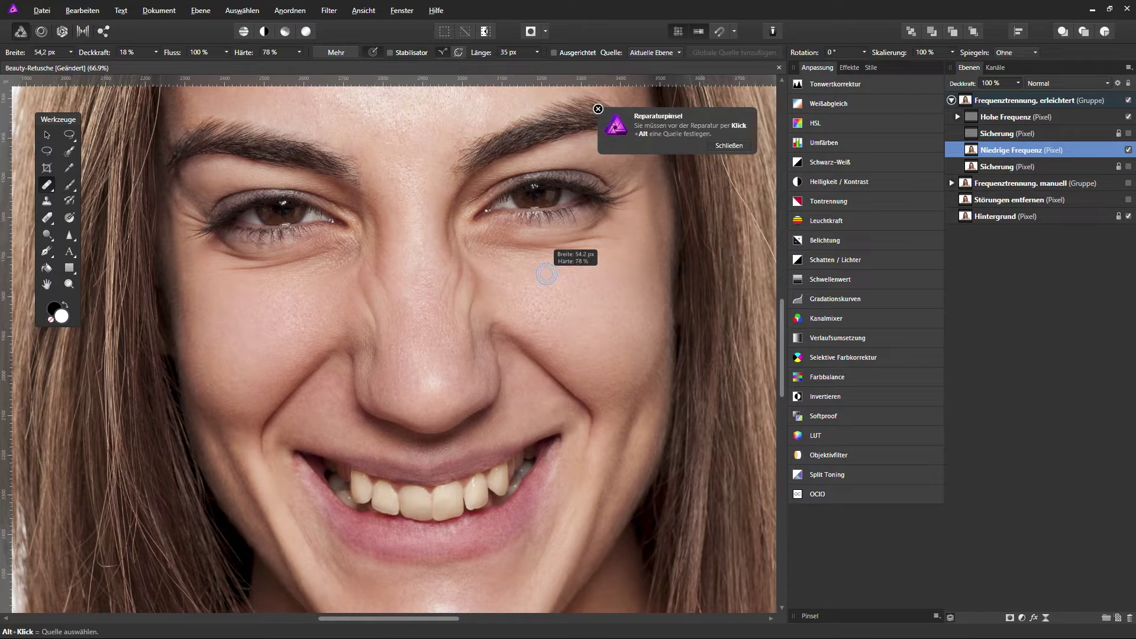
{"action": "left_click_drag", "start_coordinate": [547, 274], "coordinate": [540, 292]}
{"action": "left_click", "coordinate": [727, 146]}
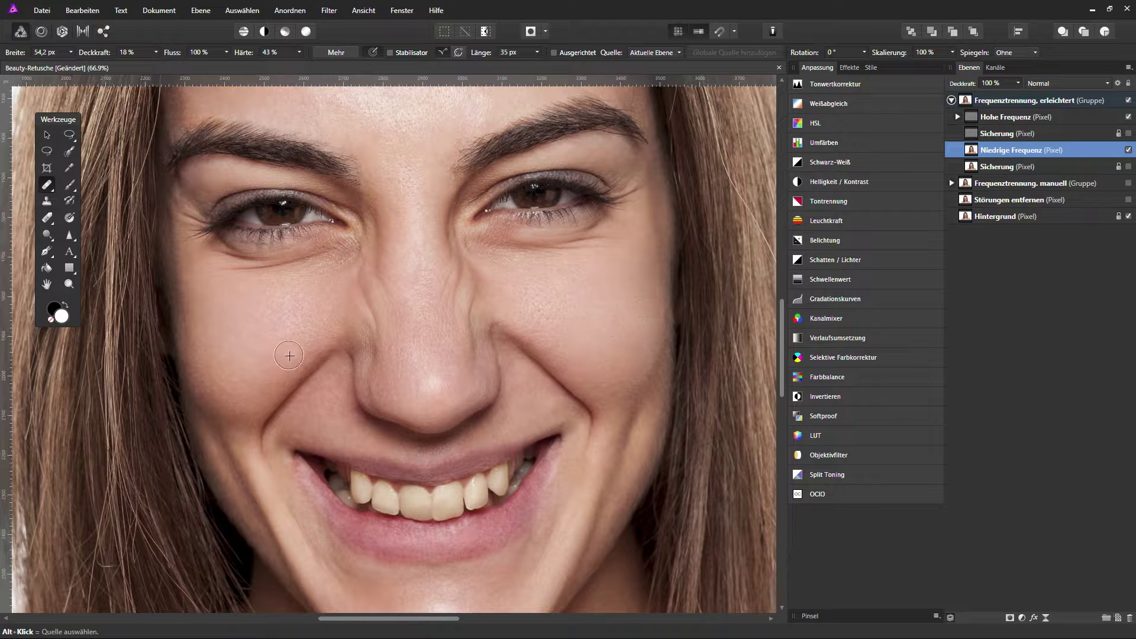
Heal the left cheek and smile line at 16% opacity from clean cheek skin
{"action": "left_click_drag", "start_coordinate": [307, 345], "coordinate": [311, 360]}
{"action": "mouse_move", "coordinate": [248, 431]}
{"action": "left_mouse_down"}
{"action": "mouse_move", "coordinate": [311, 394]}
{"action": "mouse_move", "coordinate": [263, 297]}
{"action": "left_mouse_up"}
{"action": "key", "text": "1"}
{"action": "key", "text": "6"}
{"action": "left_click_drag", "start_coordinate": [264, 297], "coordinate": [307, 348]}
{"action": "left_click", "coordinate": [315, 335], "text": "alt"}
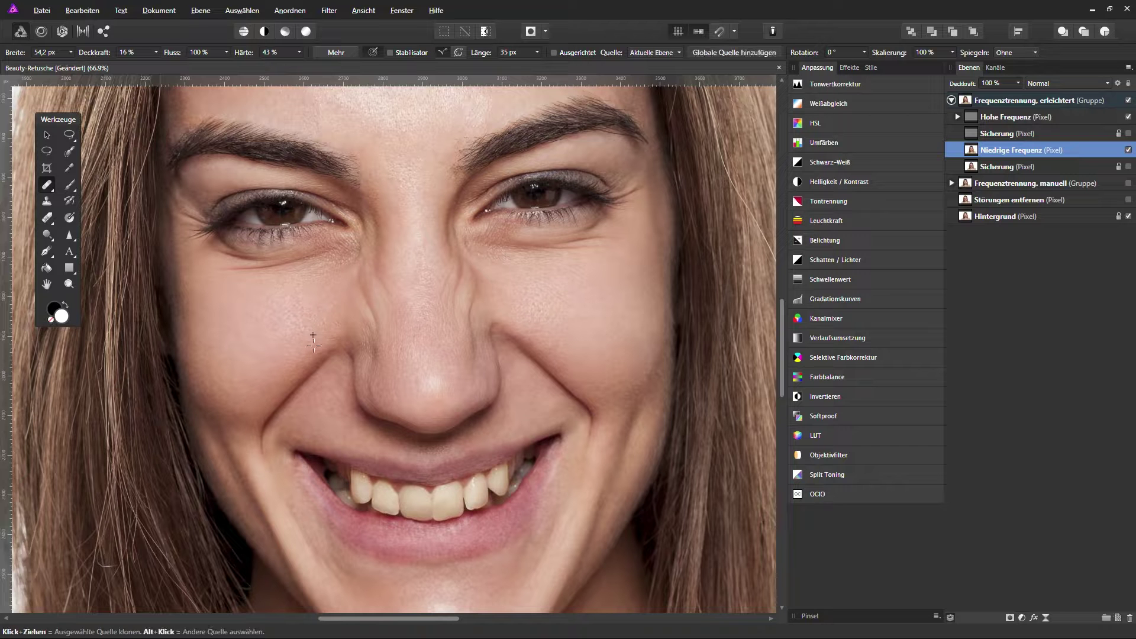
{"action": "mouse_move", "coordinate": [311, 370]}
{"action": "left_mouse_down"}
{"action": "mouse_move", "coordinate": [262, 441]}
{"action": "mouse_move", "coordinate": [308, 438]}
{"action": "left_mouse_up"}
{"action": "left_click_drag", "start_coordinate": [309, 364], "coordinate": [277, 471]}
Resample cheek skin and smooth the right smile line down toward the mouth
{"action": "left_click", "coordinate": [561, 339], "text": "alt"}
{"action": "left_click_drag", "start_coordinate": [541, 362], "coordinate": [589, 414]}
{"action": "left_click", "coordinate": [533, 315], "text": "alt"}
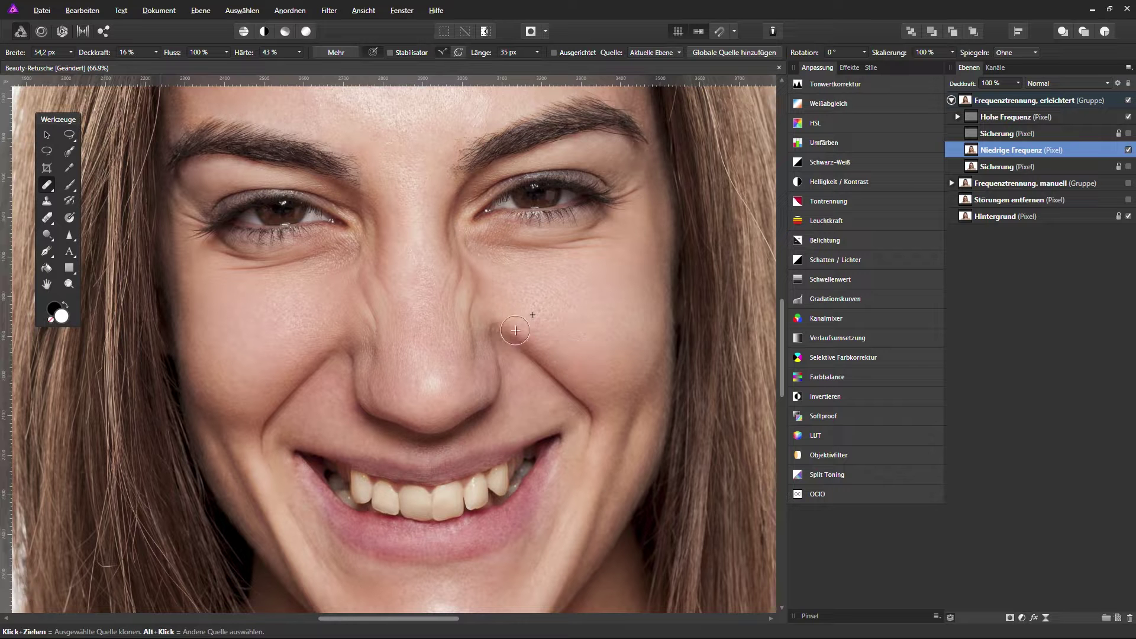
{"action": "left_click_drag", "start_coordinate": [528, 319], "coordinate": [582, 401]}
{"action": "left_click_drag", "start_coordinate": [526, 340], "coordinate": [590, 433]}
{"action": "left_click_drag", "start_coordinate": [580, 386], "coordinate": [583, 407]}
{"action": "left_click_drag", "start_coordinate": [988, 164], "coordinate": [957, 193]}
Solo the Hohe Frequenz layer and heal detail along both nasolabial folds
{"action": "left_click", "coordinate": [973, 116]}
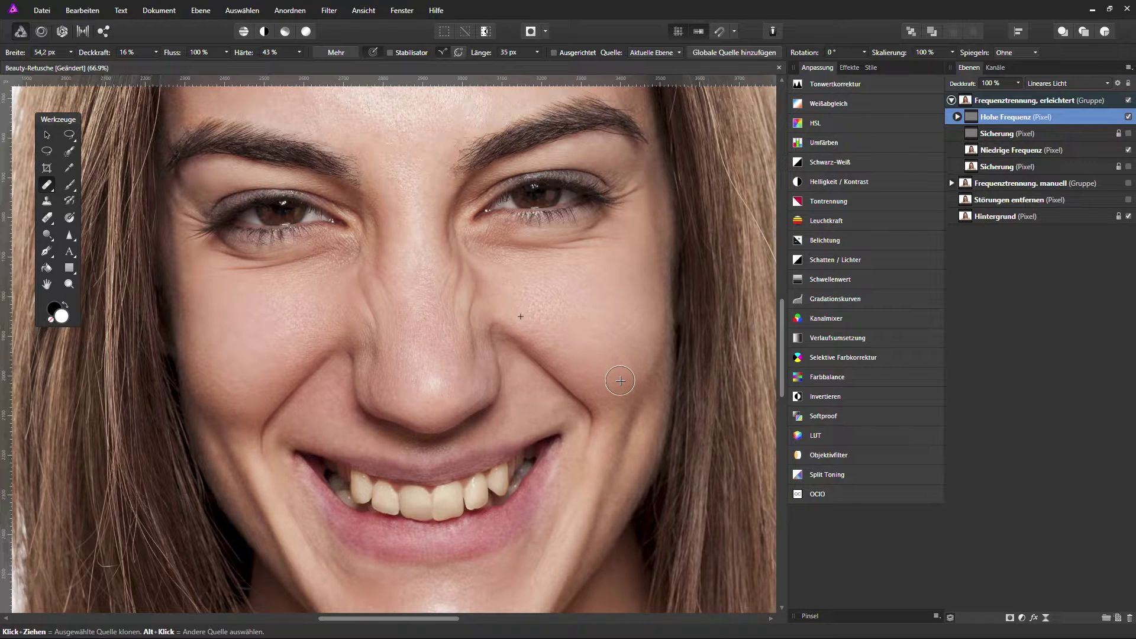
{"action": "left_click", "coordinate": [974, 117], "text": "alt"}
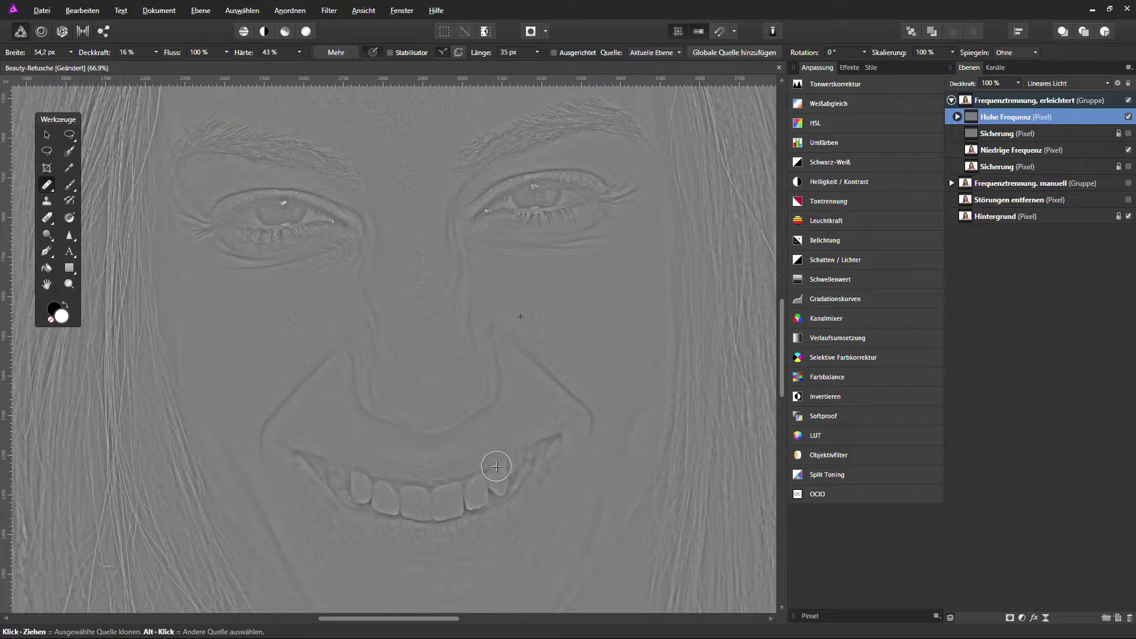
{"action": "left_click_drag", "start_coordinate": [262, 450], "coordinate": [325, 364]}
{"action": "mouse_move", "coordinate": [257, 417]}
{"action": "left_mouse_down"}
{"action": "mouse_move", "coordinate": [326, 389]}
{"action": "mouse_move", "coordinate": [311, 336]}
{"action": "mouse_move", "coordinate": [296, 328]}
{"action": "mouse_move", "coordinate": [315, 372]}
{"action": "mouse_move", "coordinate": [267, 435]}
{"action": "left_mouse_up"}
{"action": "left_click_drag", "start_coordinate": [605, 398], "coordinate": [618, 370]}
Switch to the plain Brush tool with a much softer edge
{"action": "left_click", "coordinate": [70, 184]}
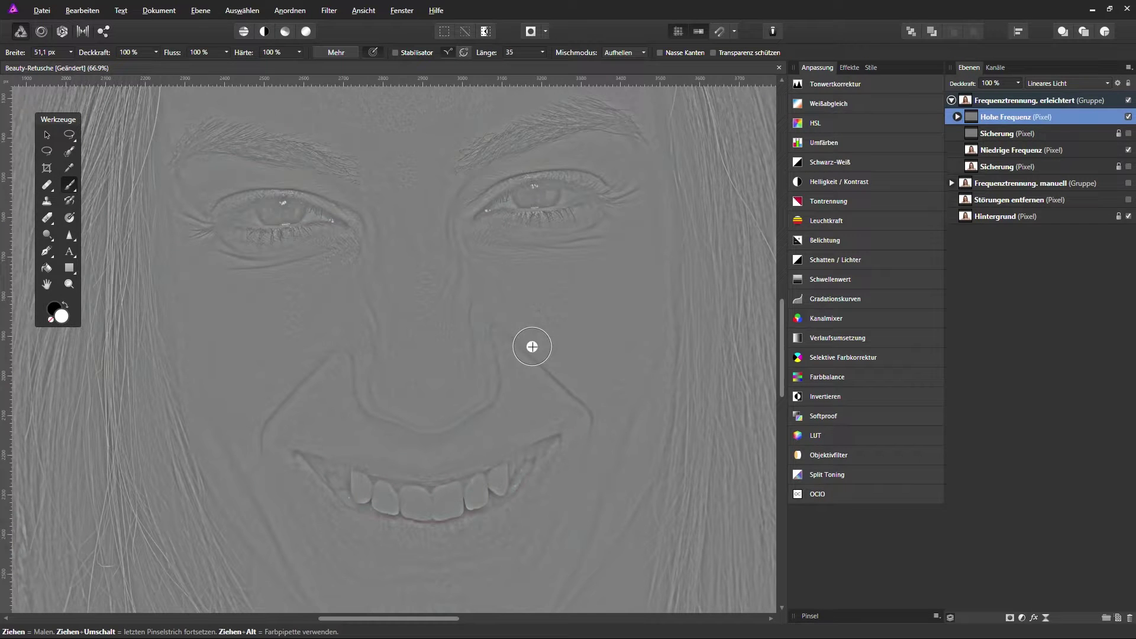
{"action": "left_click_drag", "start_coordinate": [531, 346], "coordinate": [582, 425]}
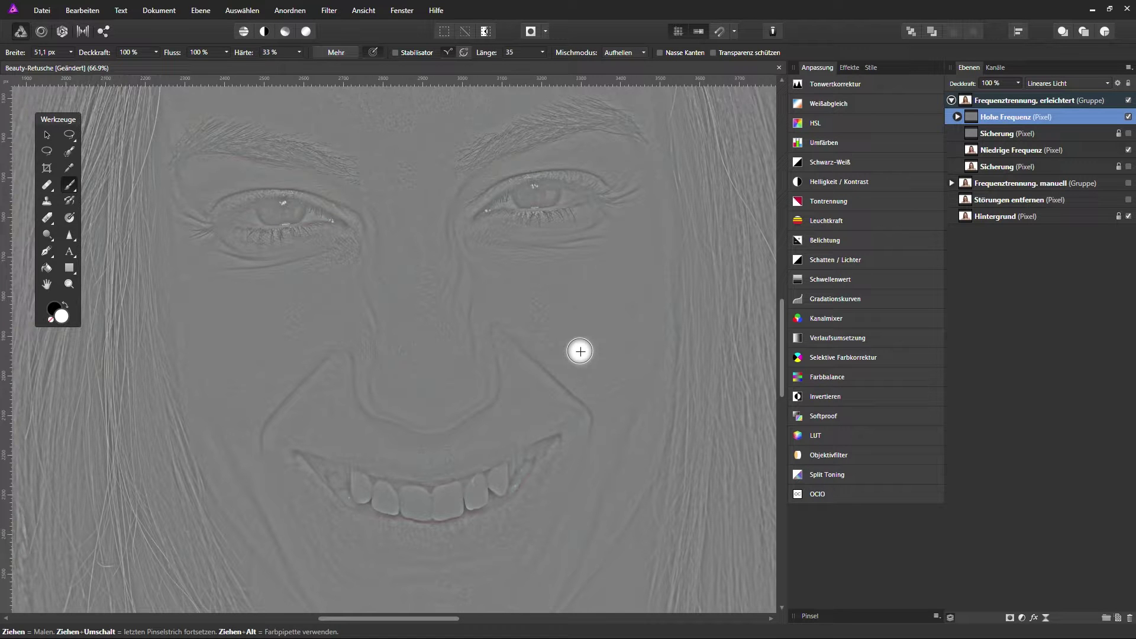
{"action": "left_click_drag", "start_coordinate": [639, 355], "coordinate": [621, 357]}
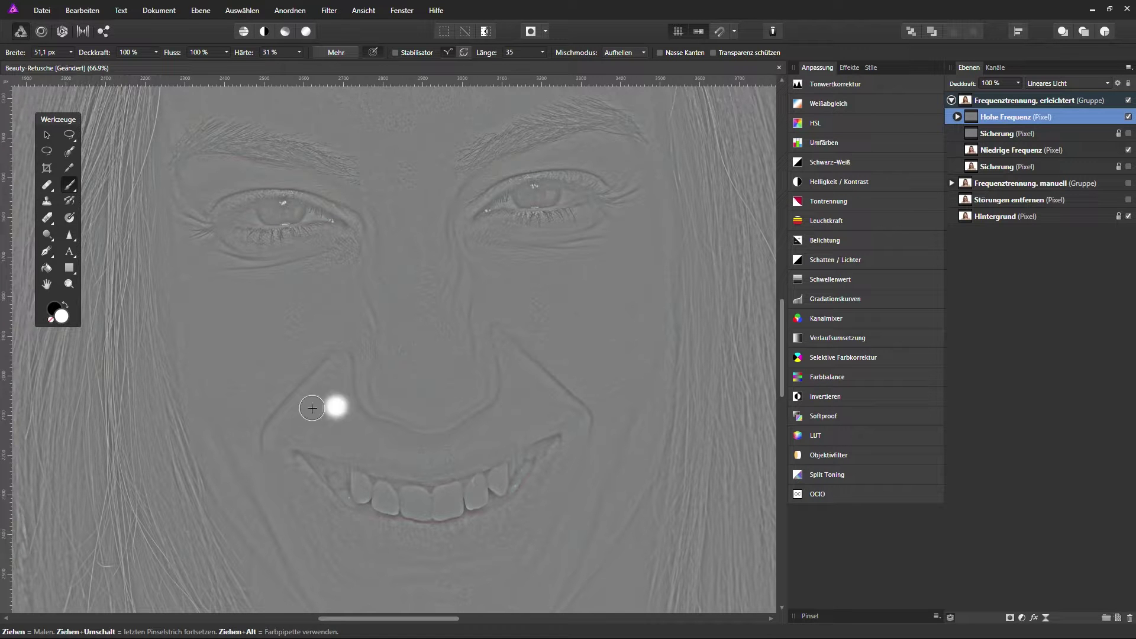
Brighten texture along the left smile line and both cheeks, then sample neutral grey
{"action": "left_click_drag", "start_coordinate": [322, 366], "coordinate": [264, 453]}
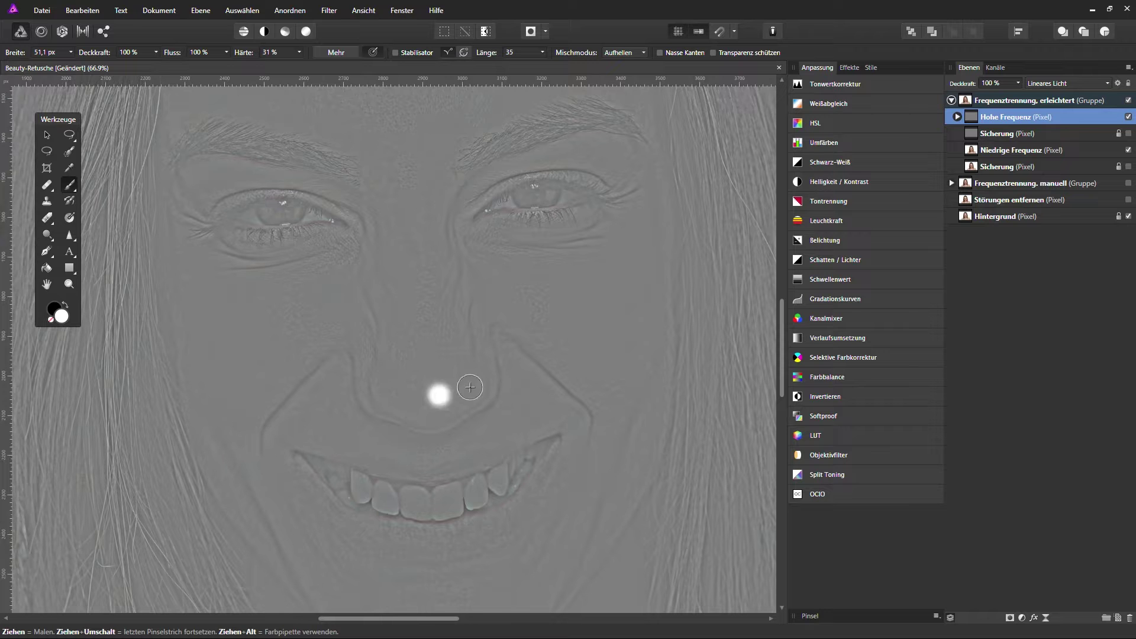
{"action": "left_click_drag", "start_coordinate": [211, 368], "coordinate": [279, 326]}
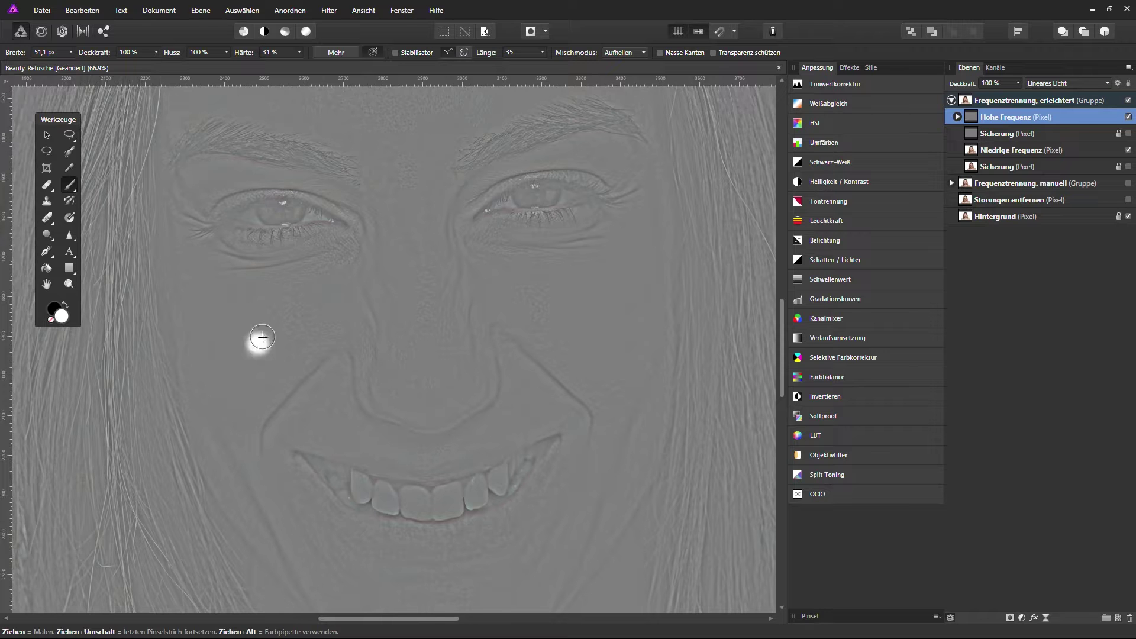
{"action": "left_click_drag", "start_coordinate": [612, 325], "coordinate": [680, 322]}
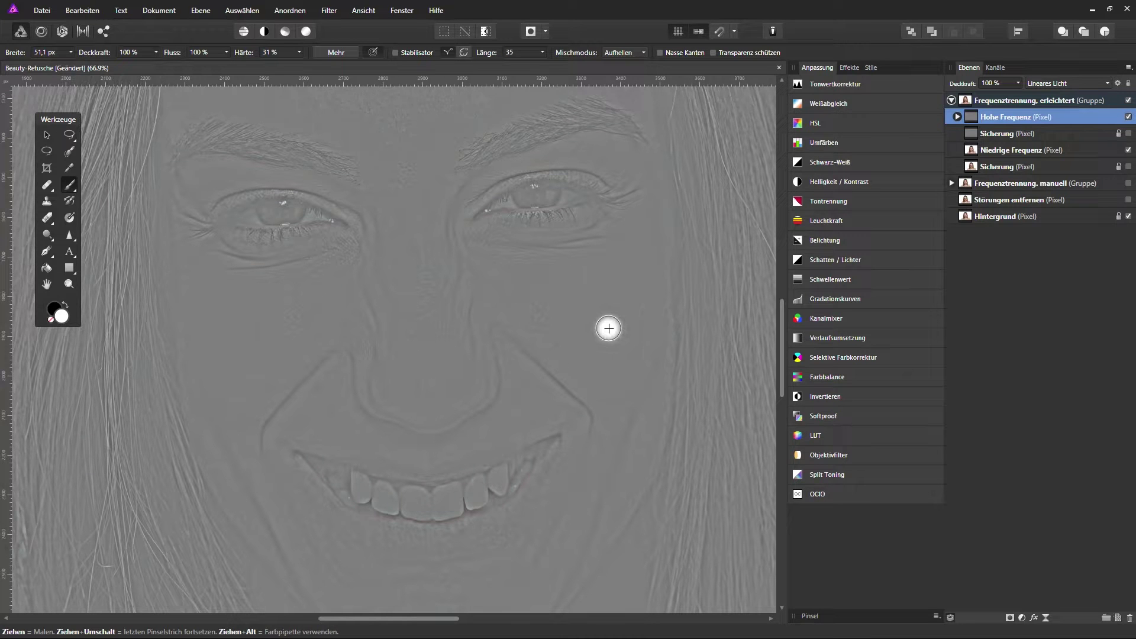
{"action": "mouse_move", "coordinate": [348, 381]}
{"action": "left_mouse_down"}
{"action": "mouse_move", "coordinate": [256, 452]}
{"action": "mouse_move", "coordinate": [258, 430]}
{"action": "mouse_move", "coordinate": [312, 373]}
{"action": "left_mouse_up"}
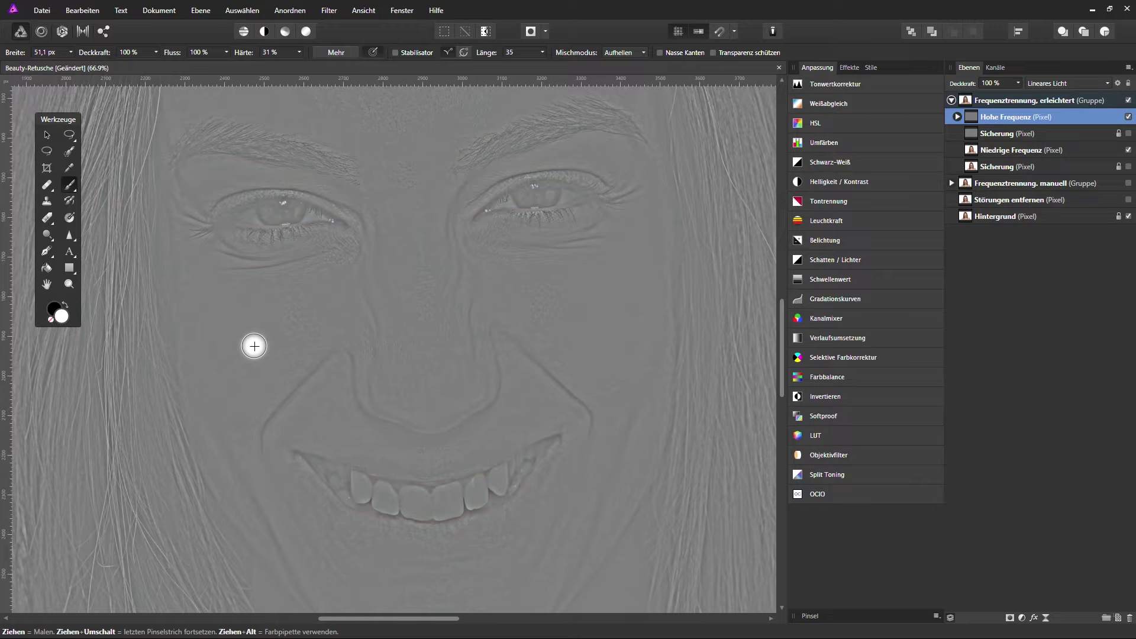
{"action": "left_click", "coordinate": [253, 346], "text": "alt"}
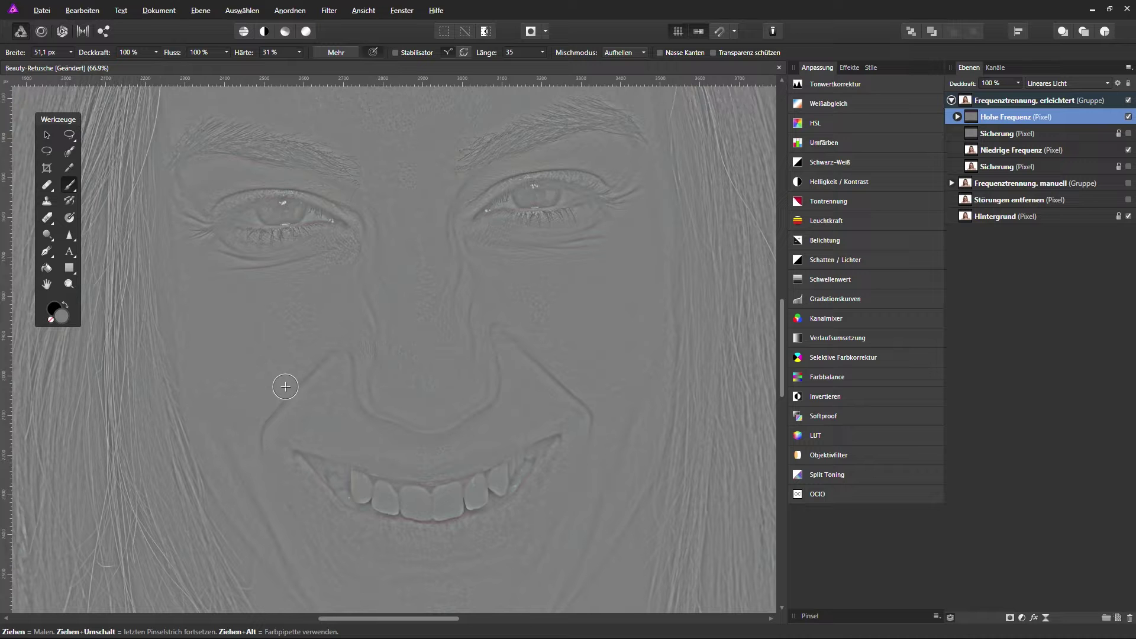
Set brush opacity to 15% and lighten the left nasolabial fold
{"action": "key", "text": "1"}
{"action": "key", "text": "5"}
{"action": "left_click_drag", "start_coordinate": [261, 452], "coordinate": [307, 379]}
Lighten the right nasolabial fold with several soft grey strokes
{"action": "left_click_drag", "start_coordinate": [514, 341], "coordinate": [588, 431]}
{"action": "mouse_move", "coordinate": [534, 361]}
{"action": "left_mouse_down"}
{"action": "mouse_move", "coordinate": [589, 410]}
{"action": "mouse_move", "coordinate": [589, 437]}
{"action": "left_mouse_up"}
{"action": "left_click_drag", "start_coordinate": [538, 357], "coordinate": [587, 413]}
{"action": "mouse_move", "coordinate": [523, 349]}
{"action": "left_mouse_down"}
{"action": "mouse_move", "coordinate": [580, 403]}
{"action": "mouse_move", "coordinate": [603, 447]}
{"action": "left_mouse_up"}
{"action": "scroll", "coordinate": [535, 313], "scroll_direction": "up", "scroll_amount": 3}
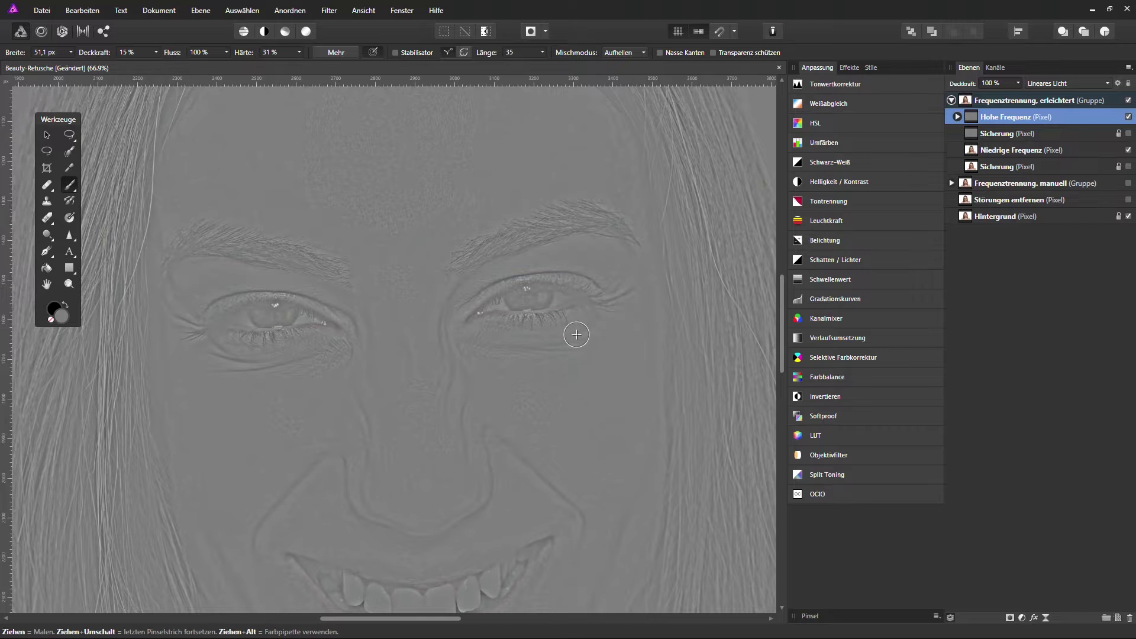
{"action": "left_click_drag", "start_coordinate": [383, 371], "coordinate": [583, 347]}
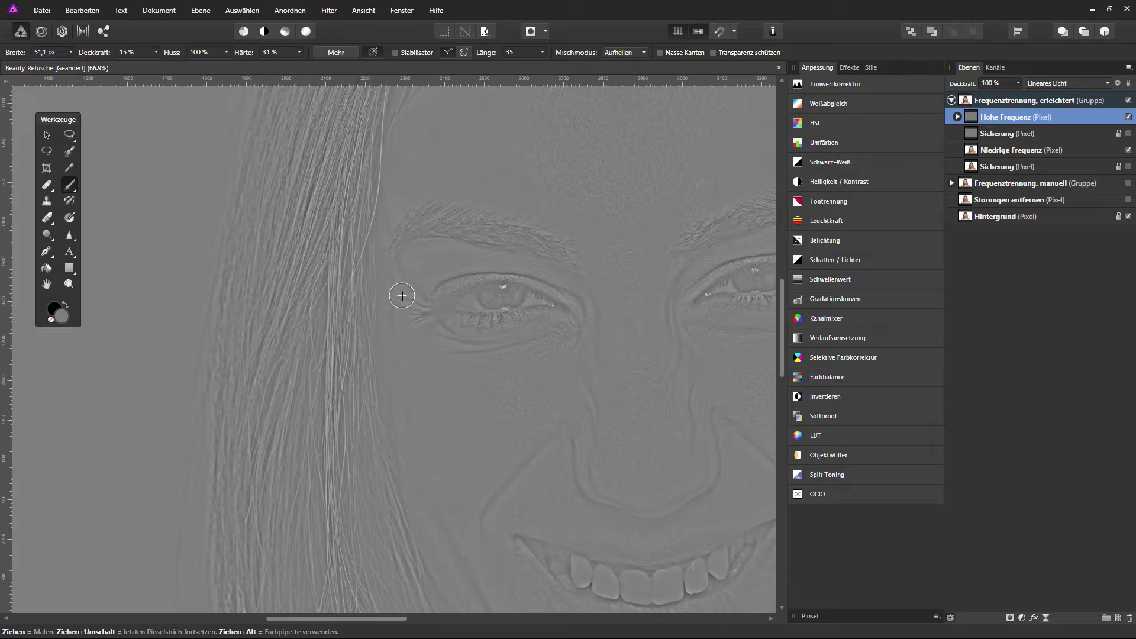
Show the full-colour portrait and bring the nose and mouth into view
{"action": "left_click", "coordinate": [966, 102], "text": "alt"}
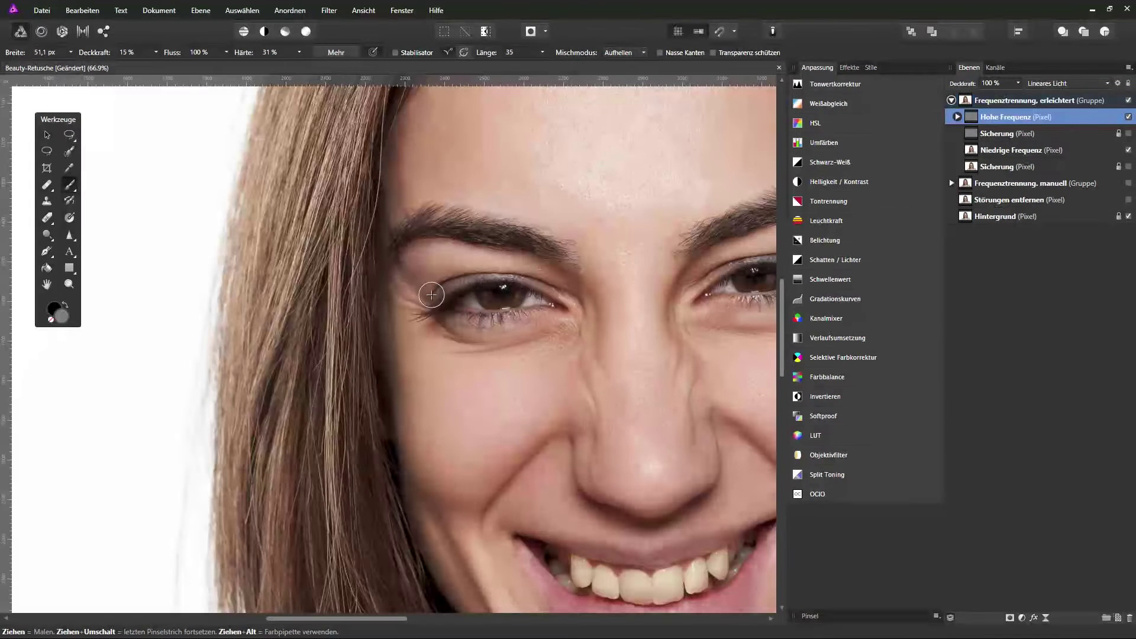
{"action": "left_click_drag", "start_coordinate": [521, 382], "coordinate": [402, 278]}
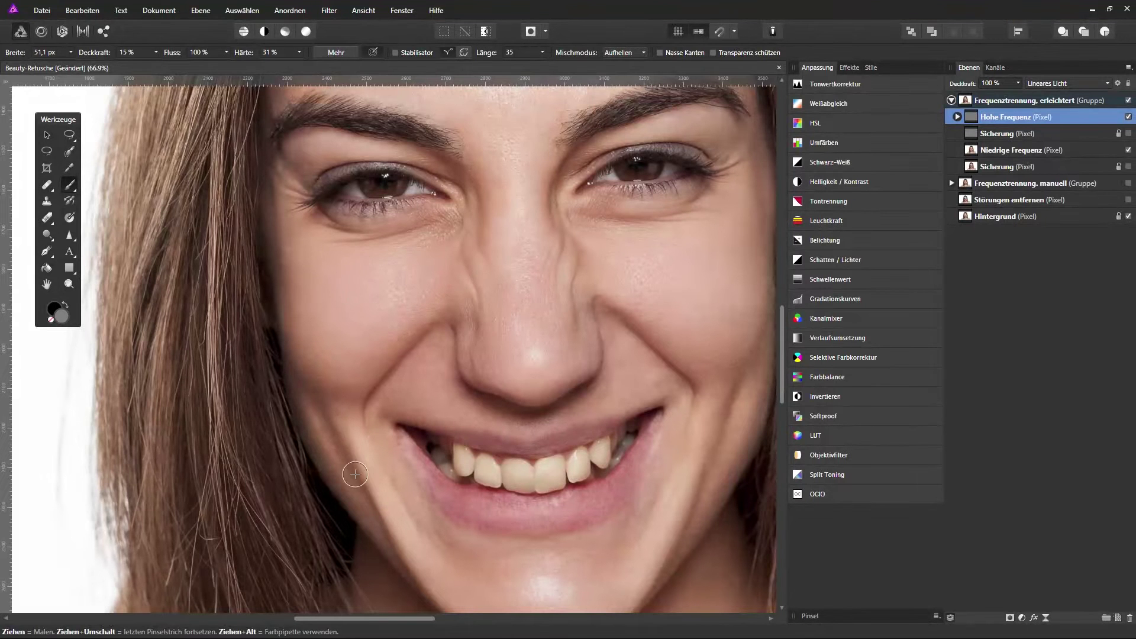
{"action": "left_click_drag", "start_coordinate": [702, 401], "coordinate": [495, 312]}
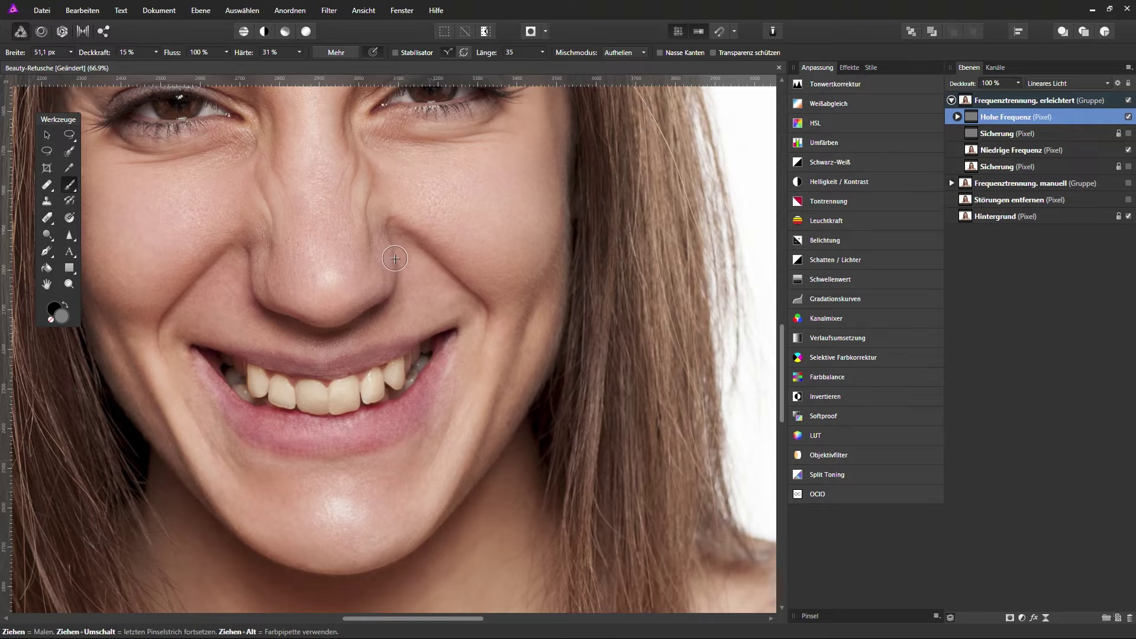
{"action": "scroll", "coordinate": [390, 292], "scroll_direction": "left", "scroll_amount": 5}
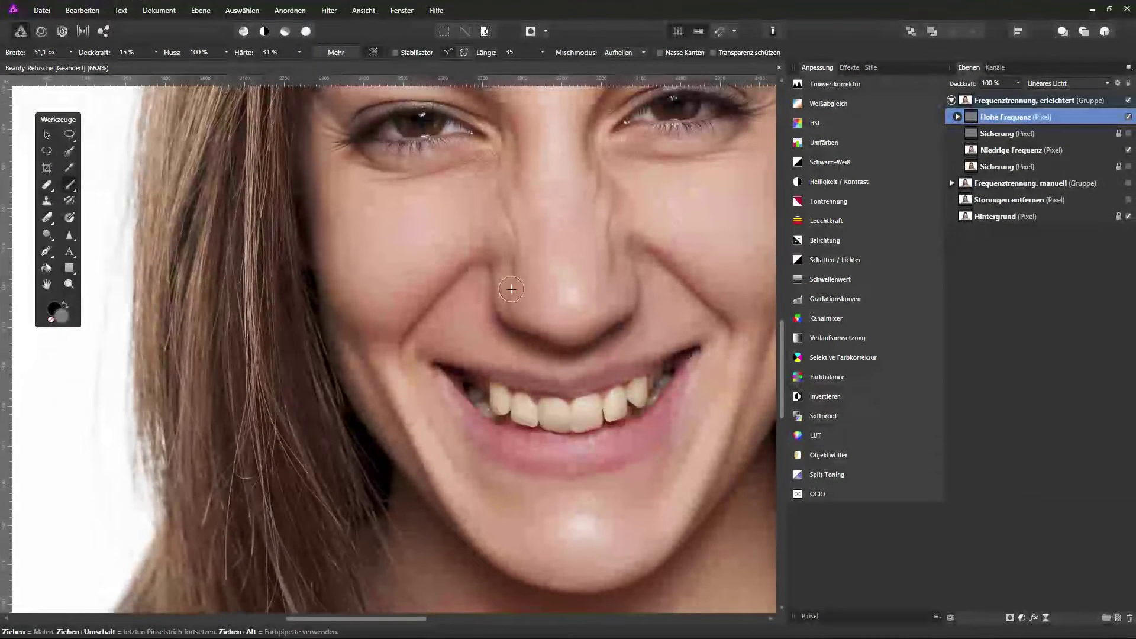
{"action": "left_click_drag", "start_coordinate": [548, 203], "coordinate": [431, 376]}
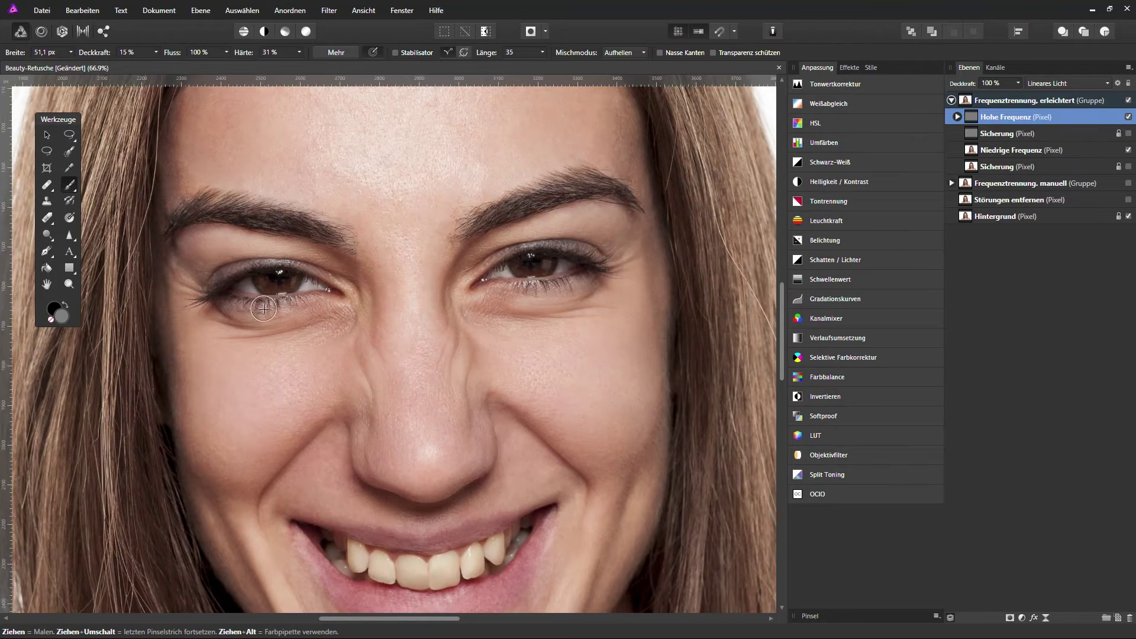
{"action": "left_click_drag", "start_coordinate": [457, 442], "coordinate": [468, 223]}
{"action": "left_click_drag", "start_coordinate": [435, 420], "coordinate": [413, 469]}
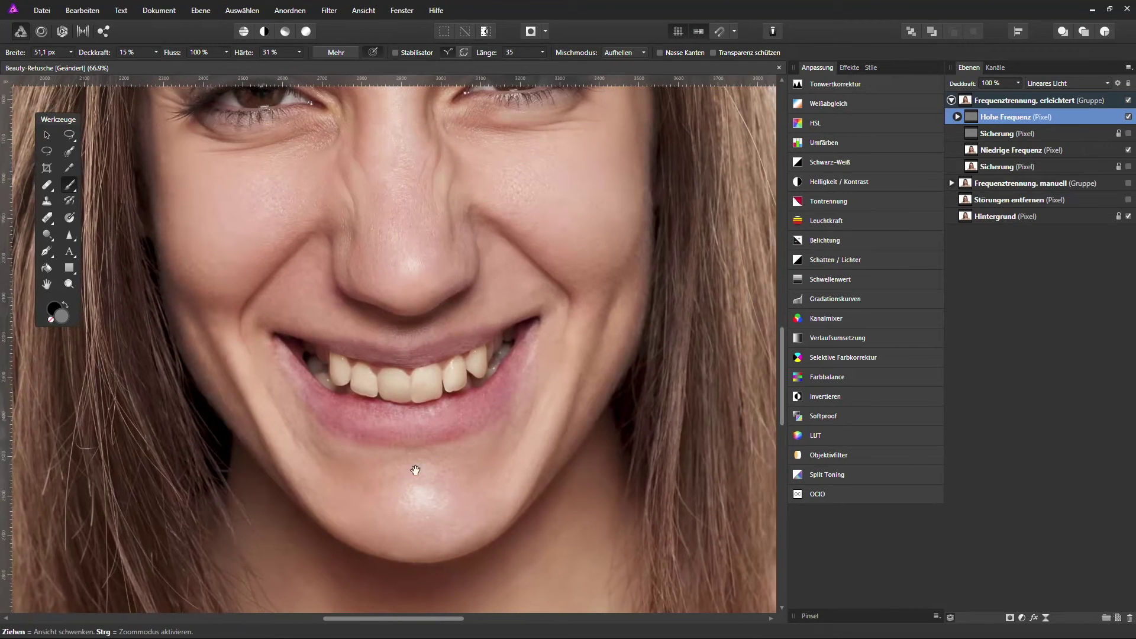
Lighten the shadow between nose and upper lip, then shrink the brush to 35.7 px
{"action": "scroll", "coordinate": [447, 328], "scroll_direction": "up", "scroll_amount": 2}
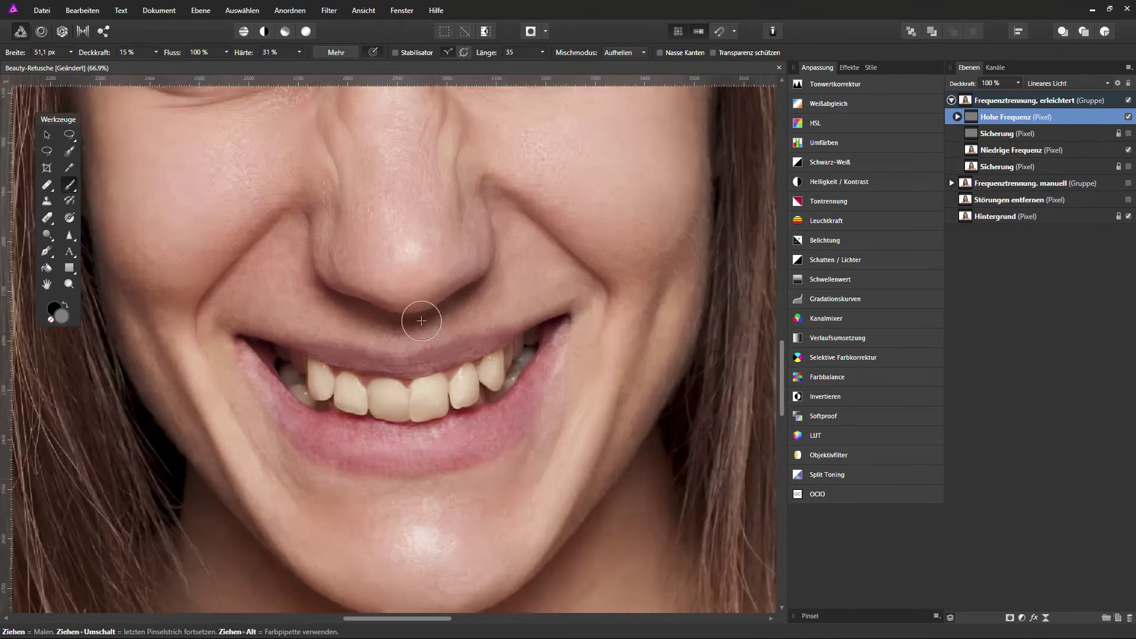
{"action": "scroll", "coordinate": [422, 309], "scroll_direction": "up", "scroll_amount": 1}
{"action": "scroll", "coordinate": [380, 309], "scroll_direction": "up", "scroll_amount": 2}
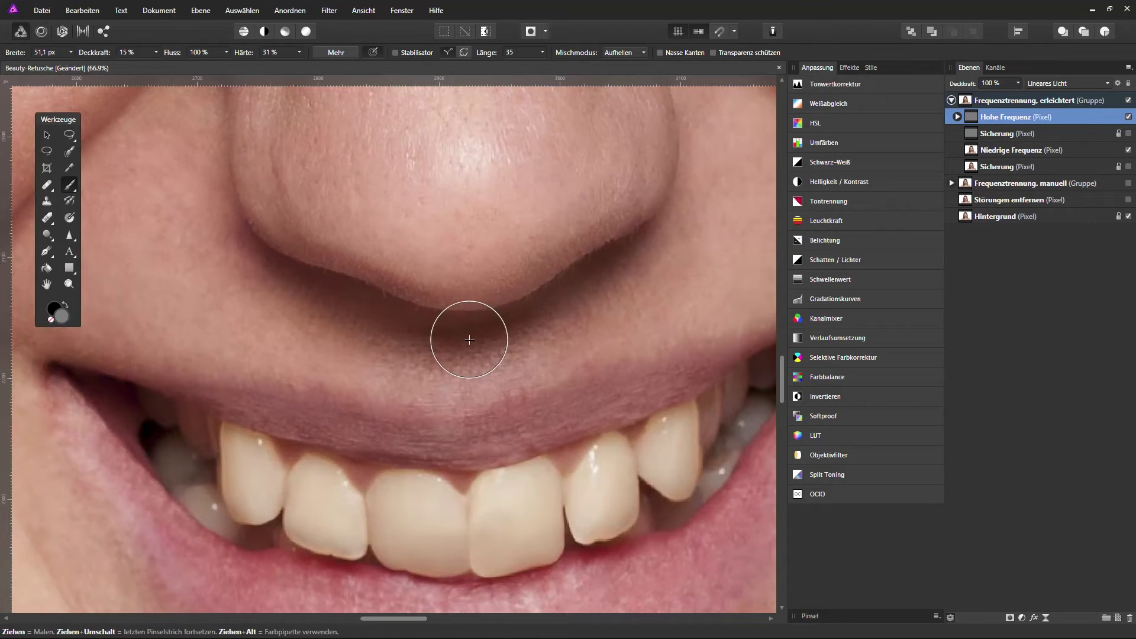
{"action": "scroll", "coordinate": [469, 339], "scroll_direction": "down", "scroll_amount": 1}
{"action": "mouse_move", "coordinate": [469, 340]}
{"action": "left_mouse_down"}
{"action": "mouse_move", "coordinate": [426, 337]}
{"action": "mouse_move", "coordinate": [502, 385]}
{"action": "left_mouse_up"}
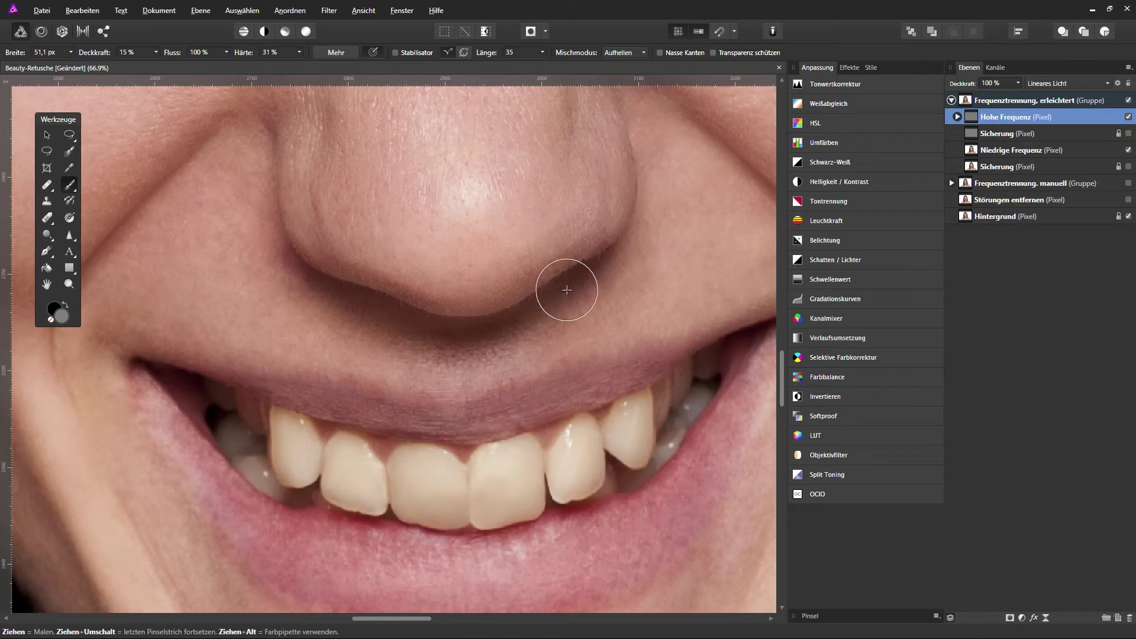
{"action": "left_click_drag", "start_coordinate": [572, 285], "coordinate": [565, 289]}
{"action": "left_click", "coordinate": [974, 113], "text": "alt"}
{"action": "key", "text": "ctrl+0"}
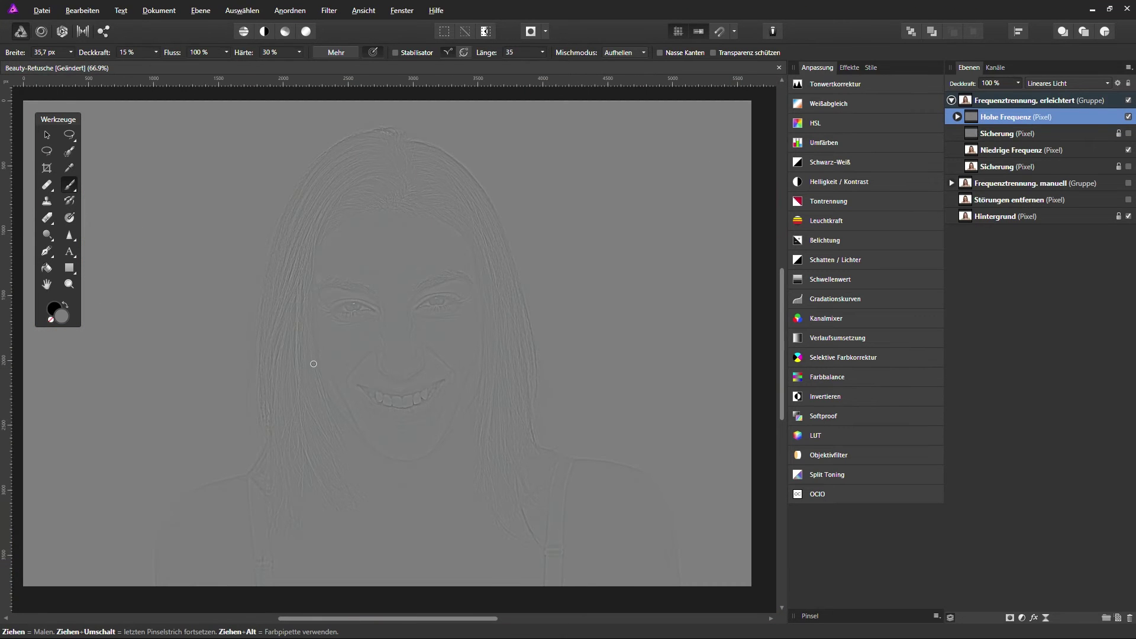
{"action": "scroll", "coordinate": [355, 370], "scroll_direction": "up", "scroll_amount": 3}
{"action": "scroll", "coordinate": [378, 368], "scroll_direction": "up", "scroll_amount": 3}
{"action": "scroll", "coordinate": [414, 378], "scroll_direction": "up", "scroll_amount": 2}
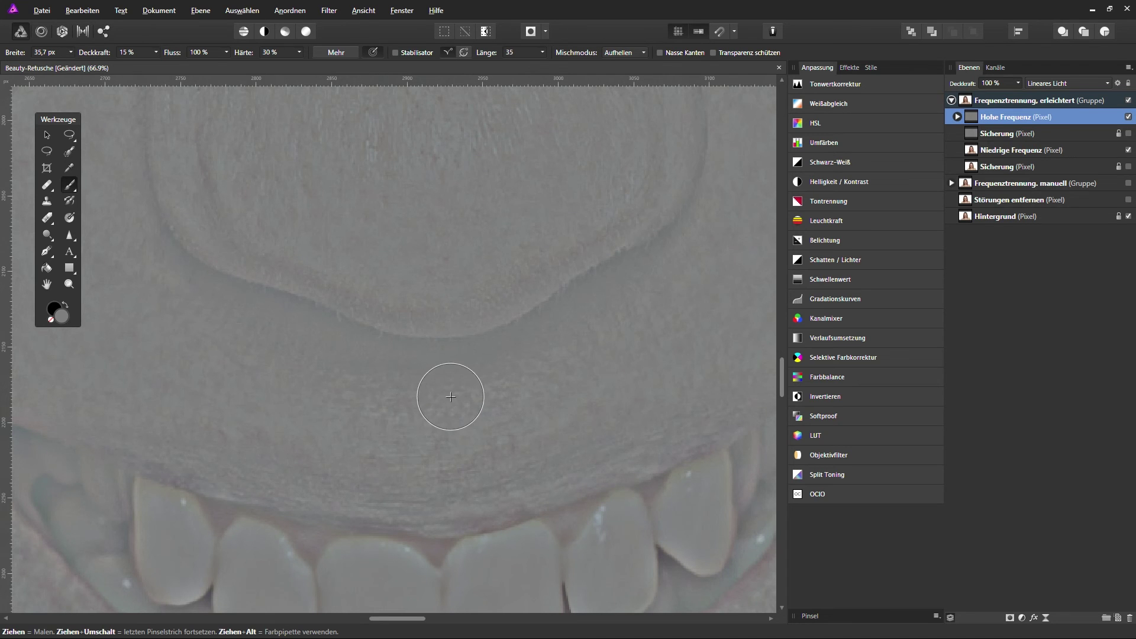
{"action": "left_click", "coordinate": [970, 116], "text": "alt"}
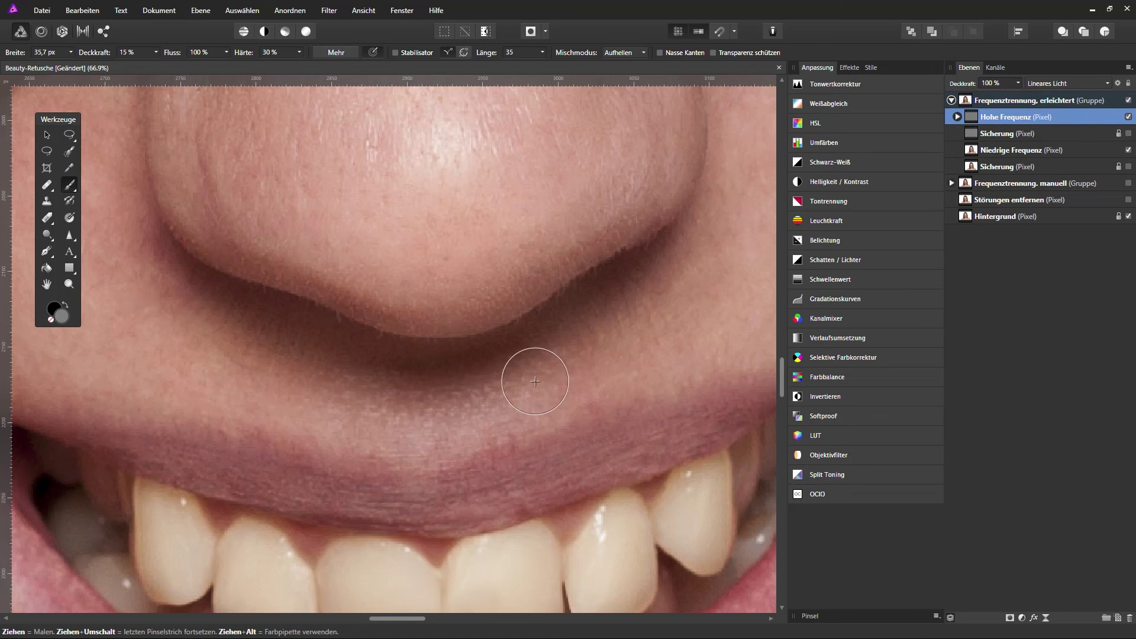
{"action": "scroll", "coordinate": [535, 382], "scroll_direction": "down", "scroll_amount": 3}
{"action": "scroll", "coordinate": [532, 376], "scroll_direction": "down", "scroll_amount": 2}
{"action": "scroll", "coordinate": [533, 373], "scroll_direction": "up", "scroll_amount": 1}
{"action": "scroll", "coordinate": [529, 371], "scroll_direction": "down", "scroll_amount": 1}
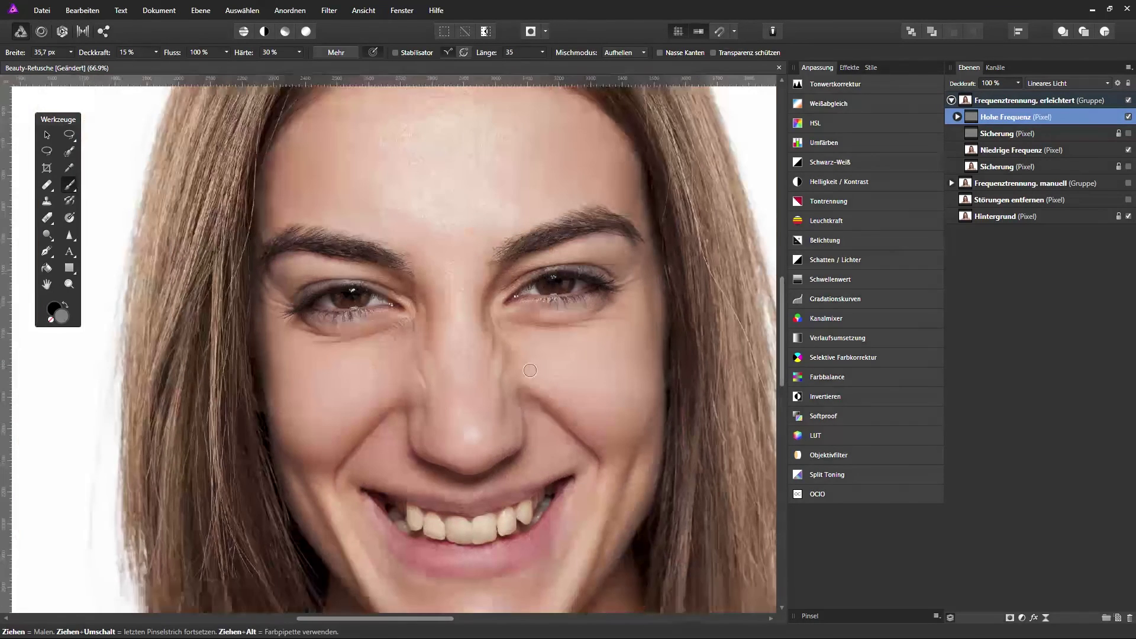